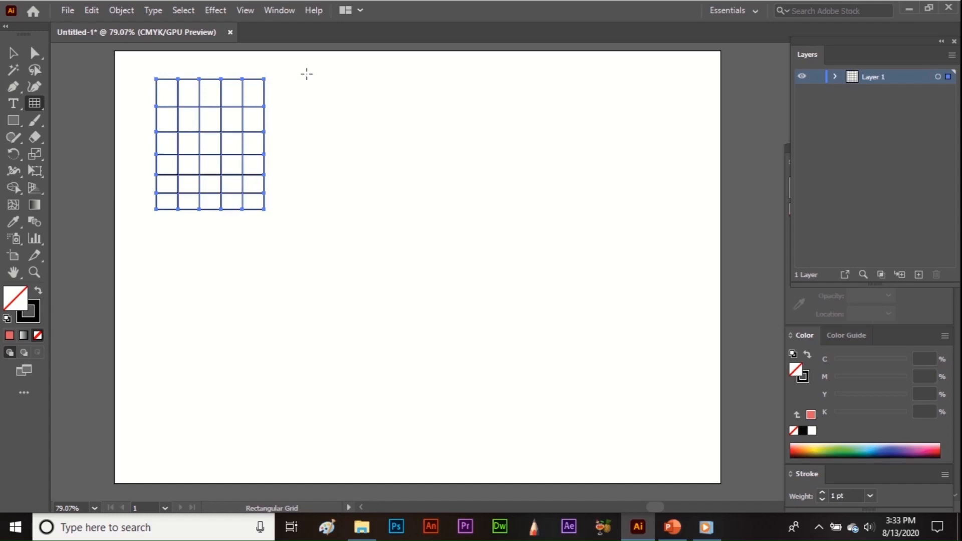
Draw a second rectangular grid beside the first, adjusting the divider counts while drawing to 8 horizontal and 4 vertical dividers.
drag(307, 74, 410, 215)
key(Up)
key(Up)
key(Up)
key(Up)
key(Up)
key(Up)
key(Down)
key(Down)
key(Down)
key(Down)
key(Left)
key(Left)
key(Left)
key(Right)
key(Right)
key(Right)
key(Right)
key(Right)
key(Right)
key(Left)
key(Left)
key(Left)
Draw a third grid beside the second, skewing the dividers while drawing until the rows are even and the columns narrow rightward.
drag(459, 70, 561, 219)
key(c)
key(c)
key(c)
key(c)
key(x)
key(x)
key(x)
key(x)
key(f)
key(f)
key(f)
key(v)
key(v)
key(v)
key(v)
key(v)
key(v)
key(v)
key(v)
key(v)
key(f)
key(f)
key(f)
key(f)
key(f)
key(f)
key(v)
key(v)
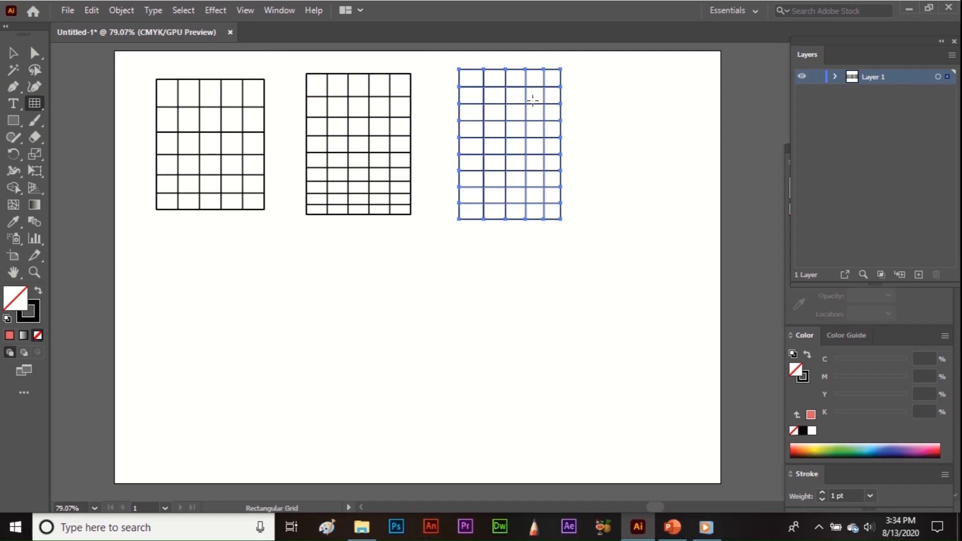
Draw four more grids: a freehand one about 112 by 173 px, a square one, one from its centre, and a square from its centre.
drag(604, 69, 701, 219)
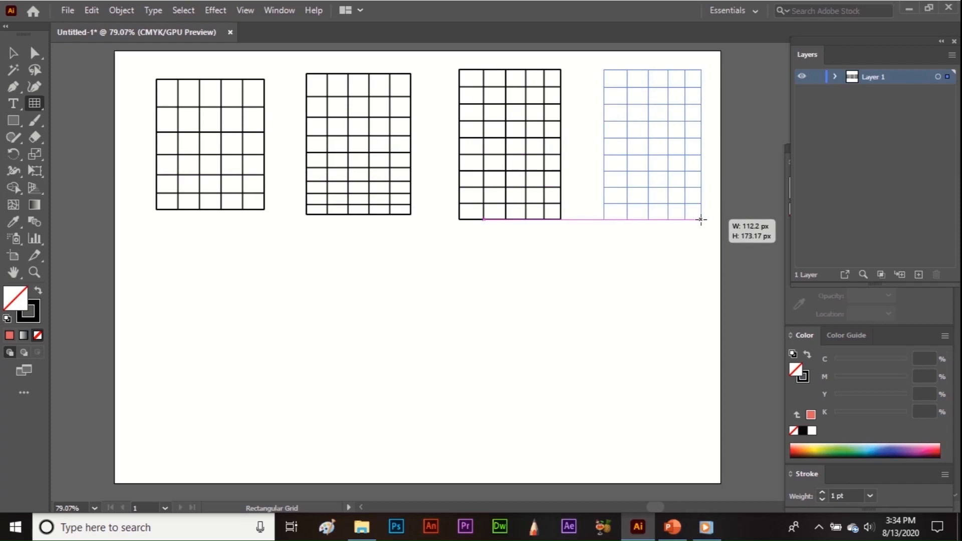
mouse_move(701, 219)
mouse_down()
mouse_move(693, 284)
mouse_move(638, 297)
mouse_move(676, 219)
mouse_move(702, 310)
mouse_move(633, 281)
mouse_move(686, 225)
mouse_up()
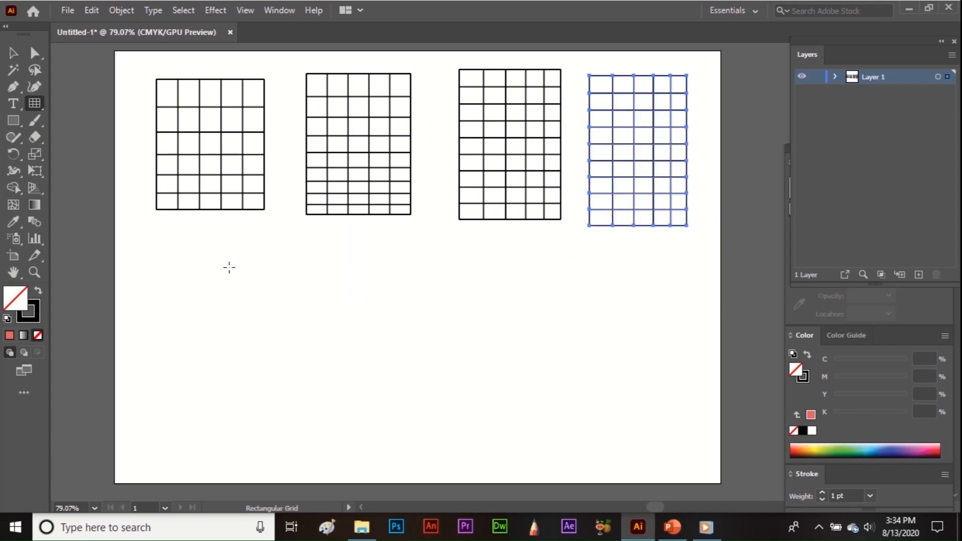
drag(151, 255, 265, 406)
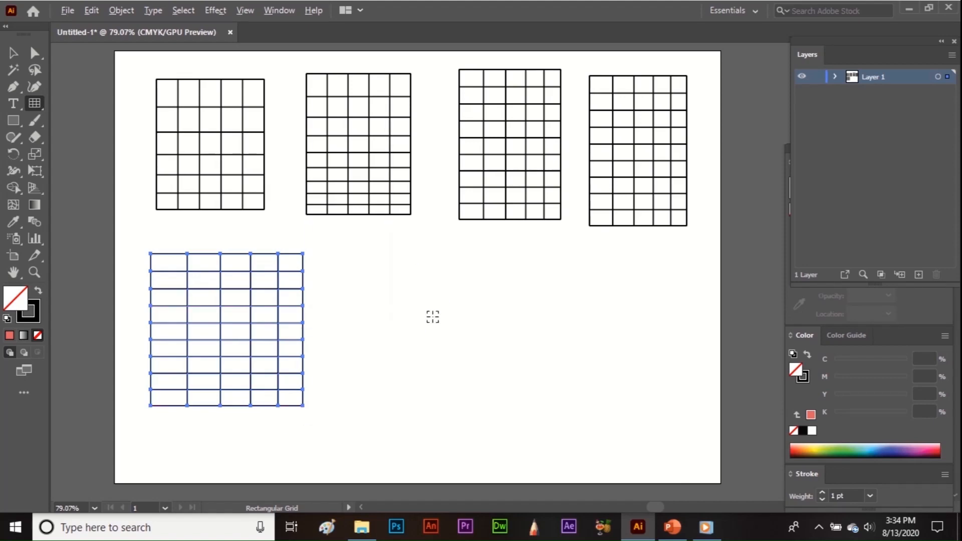
drag(433, 317, 487, 389)
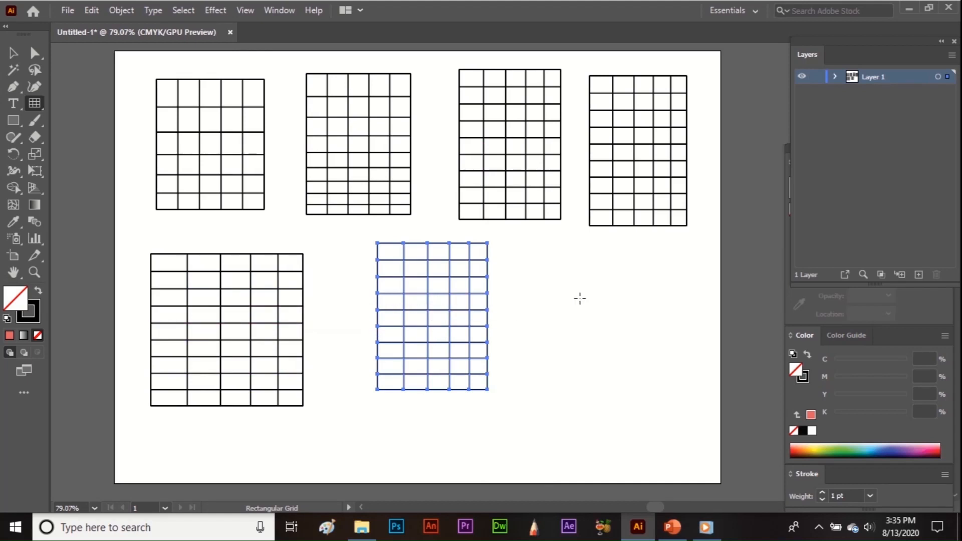
drag(591, 329, 670, 413)
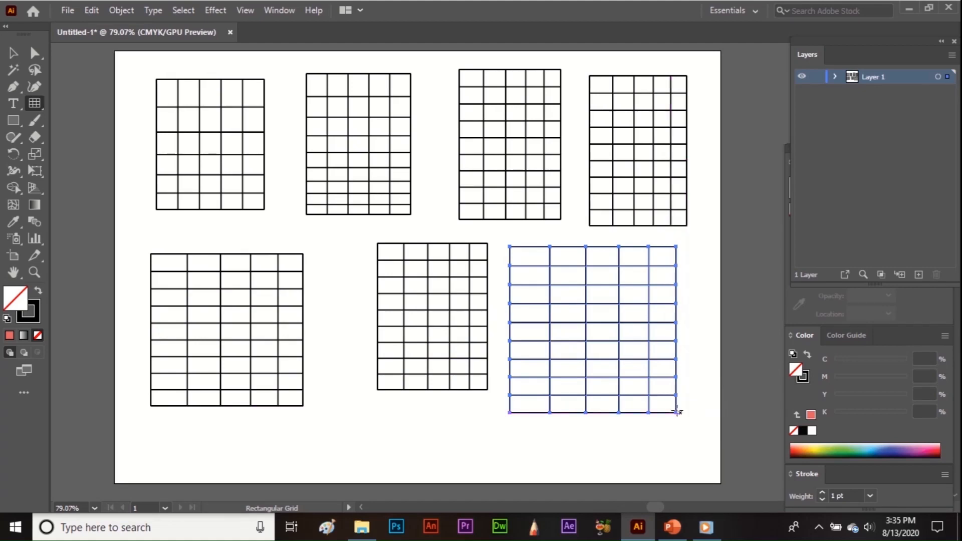
Delete all the grids from the artboard.
key(v)
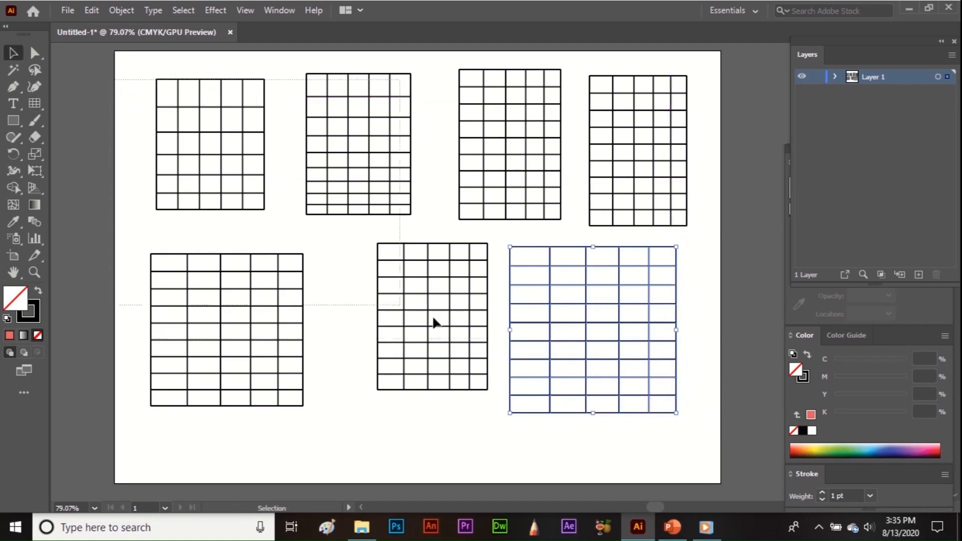
key(ctrl+a)
key(Delete)
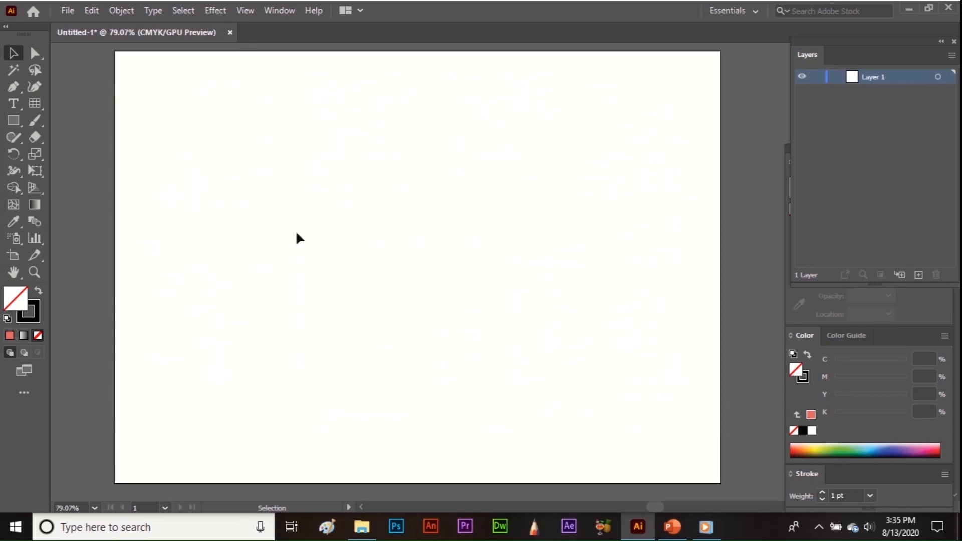
click(37, 99)
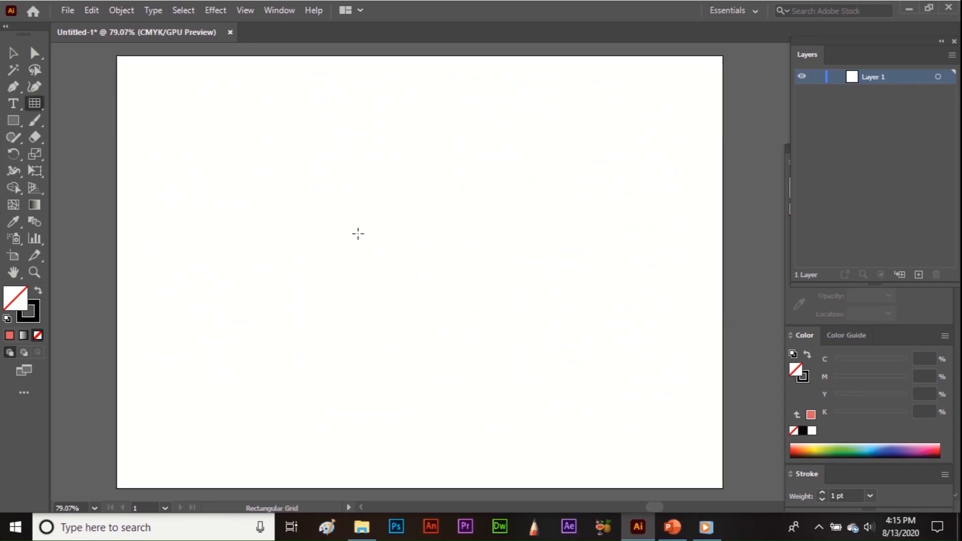
click(230, 146)
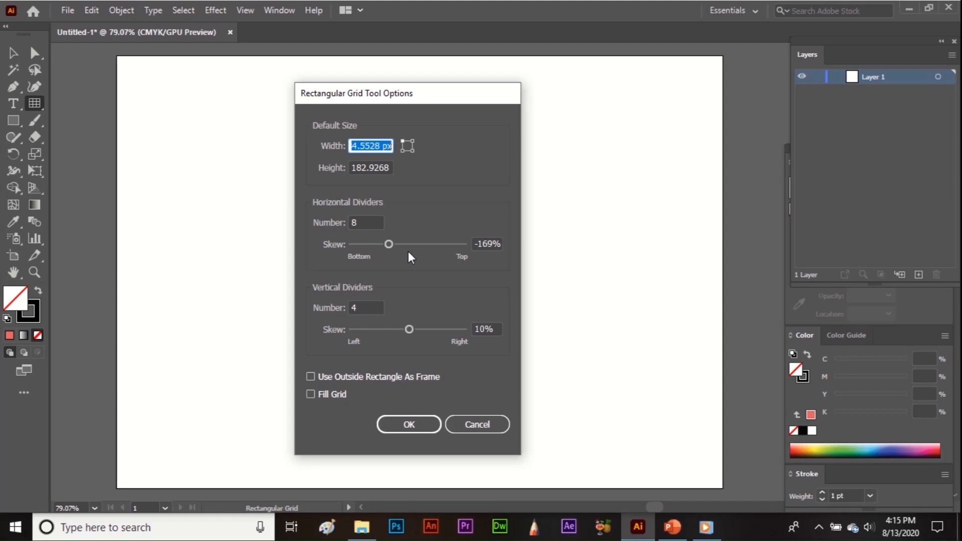
mouse_move(386, 244)
mouse_down()
mouse_move(420, 248)
mouse_move(402, 248)
mouse_up()
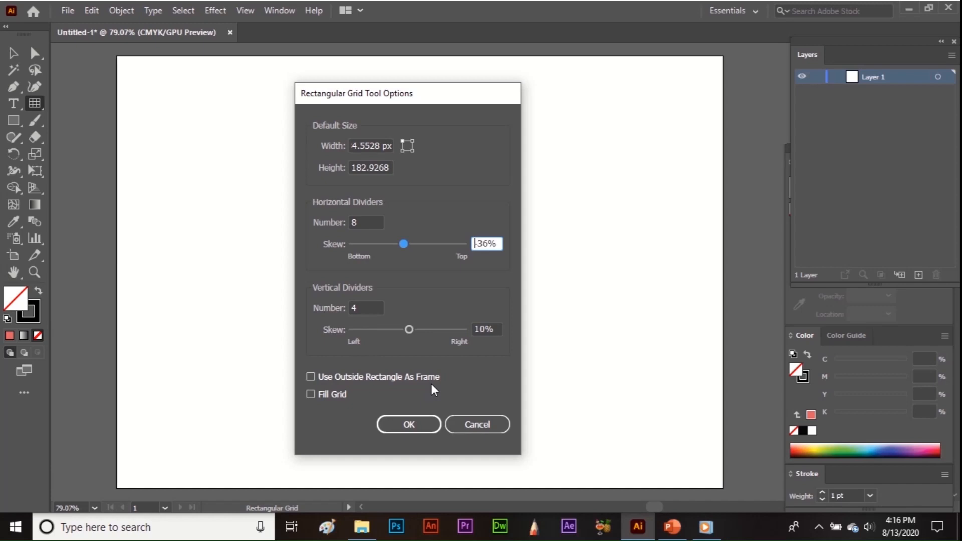
click(471, 424)
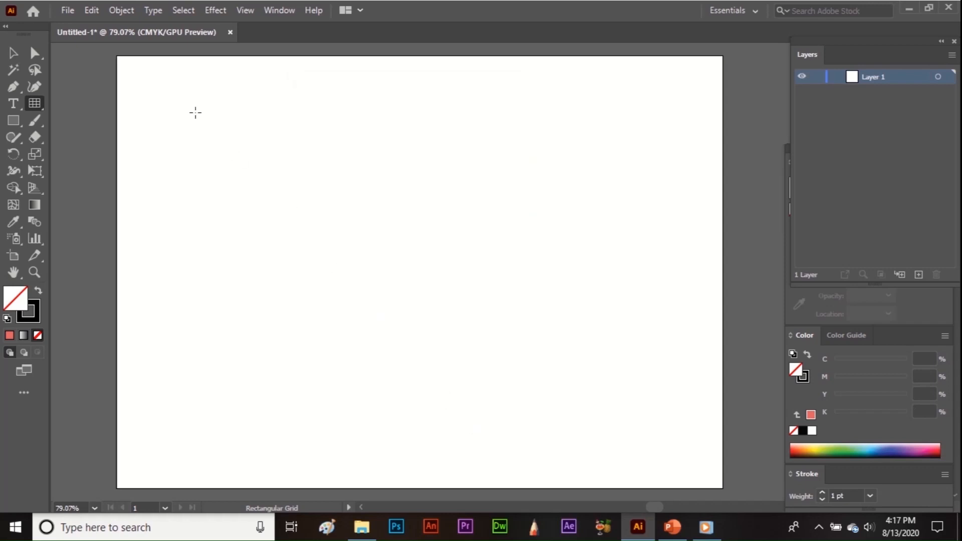
Draw a rectangular grid about 165 px tall and move its four outer lines outward, separating them from the inner dividers with Direct Selection.
drag(194, 112, 306, 256)
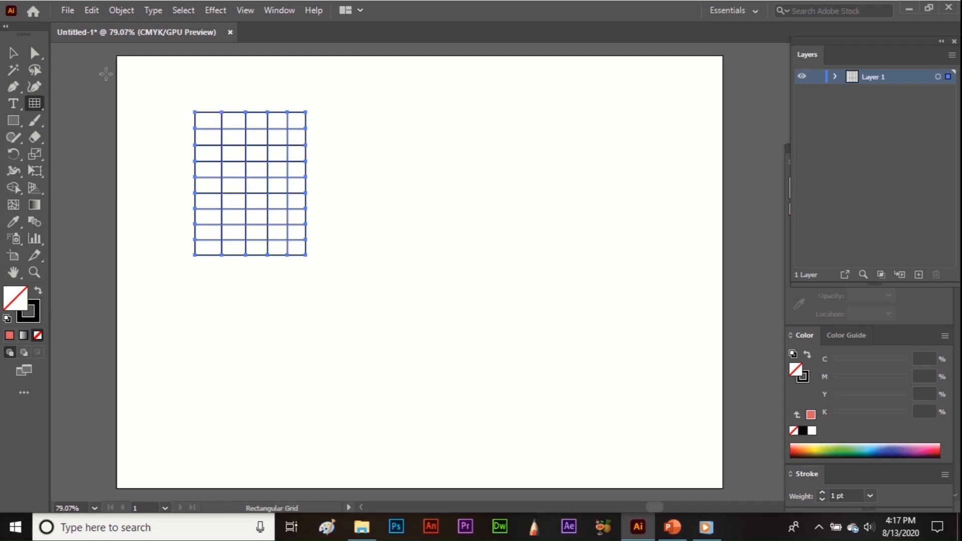
click(34, 53)
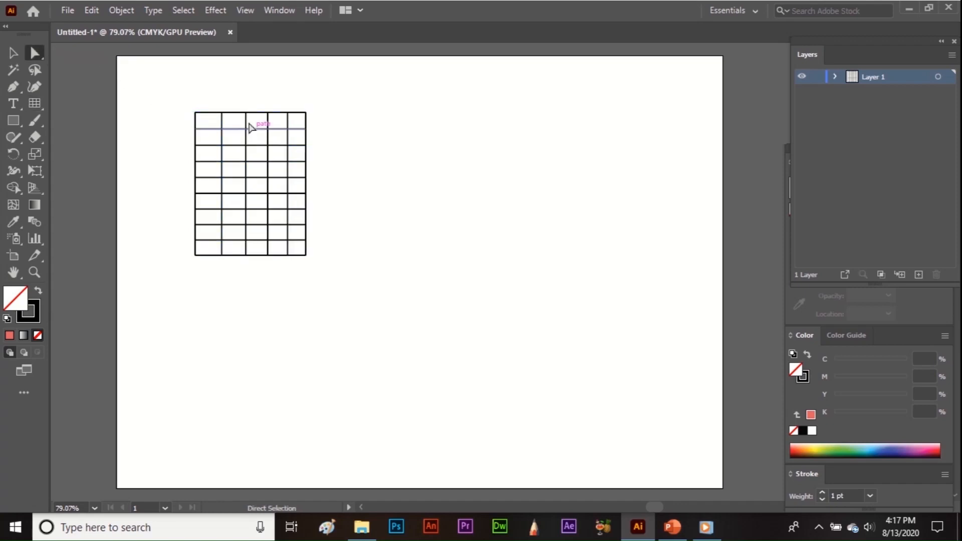
click(237, 113)
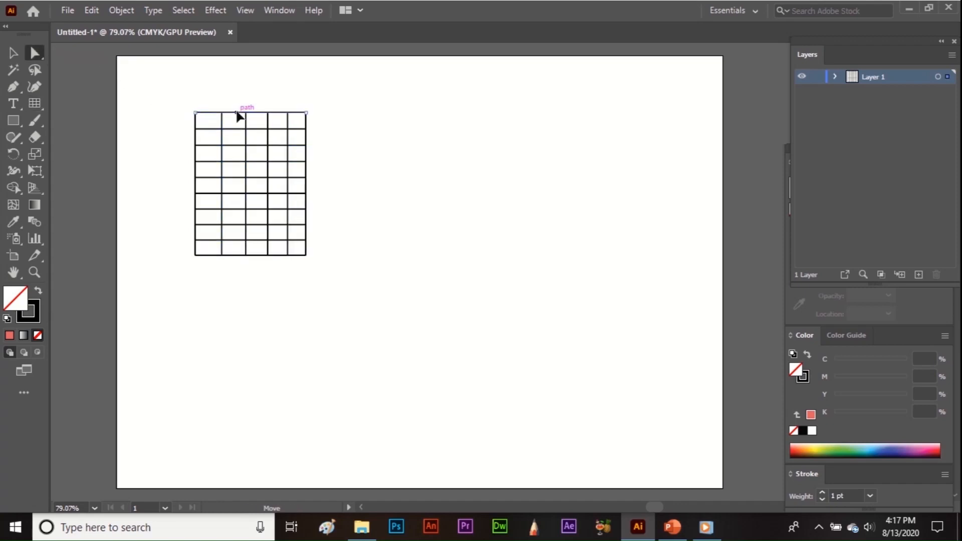
drag(236, 112, 236, 100)
drag(306, 174, 315, 175)
click(276, 256)
drag(275, 256, 275, 272)
click(195, 188)
drag(195, 189, 183, 189)
Create a second rectangular grid beside the separated one with Use Outside Rectangle As Frame enabled.
click(32, 104)
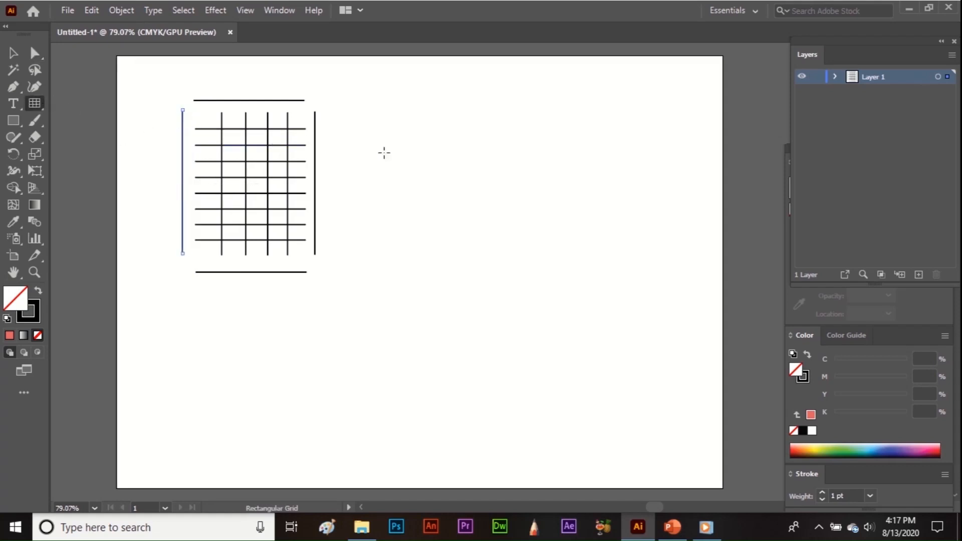
click(404, 153)
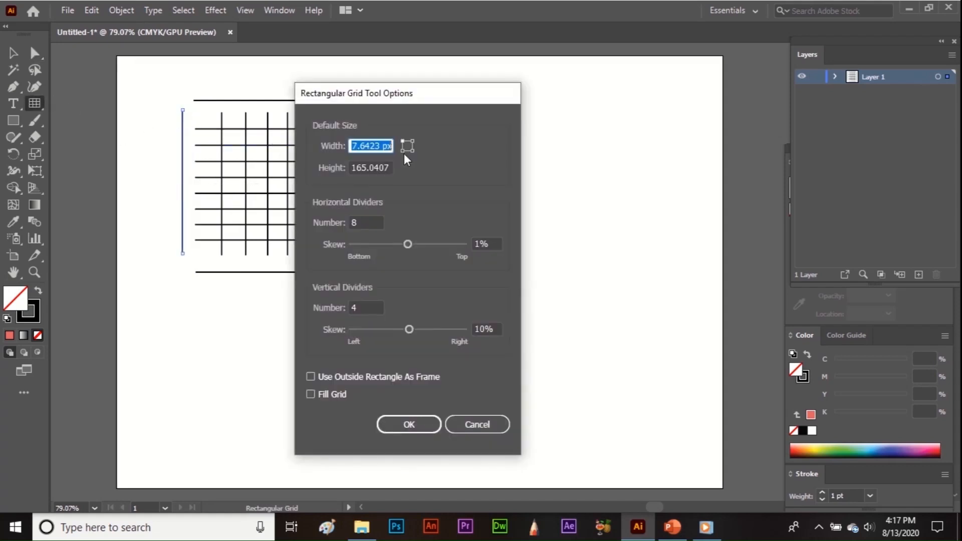
click(316, 379)
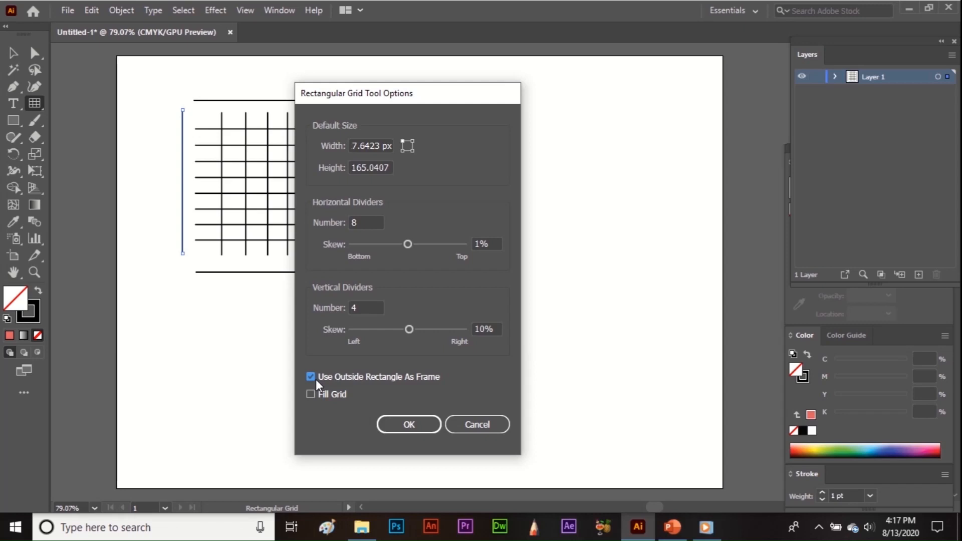
click(391, 427)
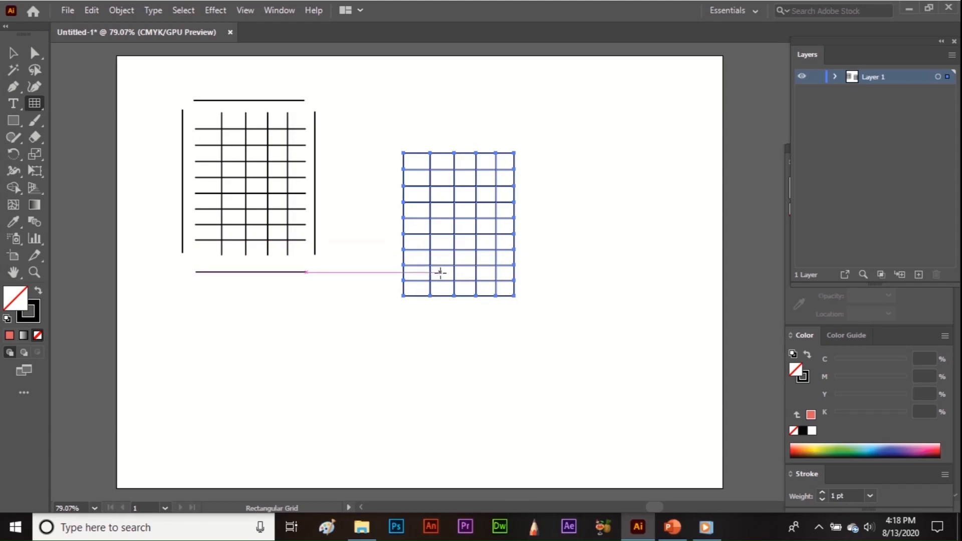
Move the two upper corner anchors of the second grid's frame up and outward with Direct Selection.
click(34, 52)
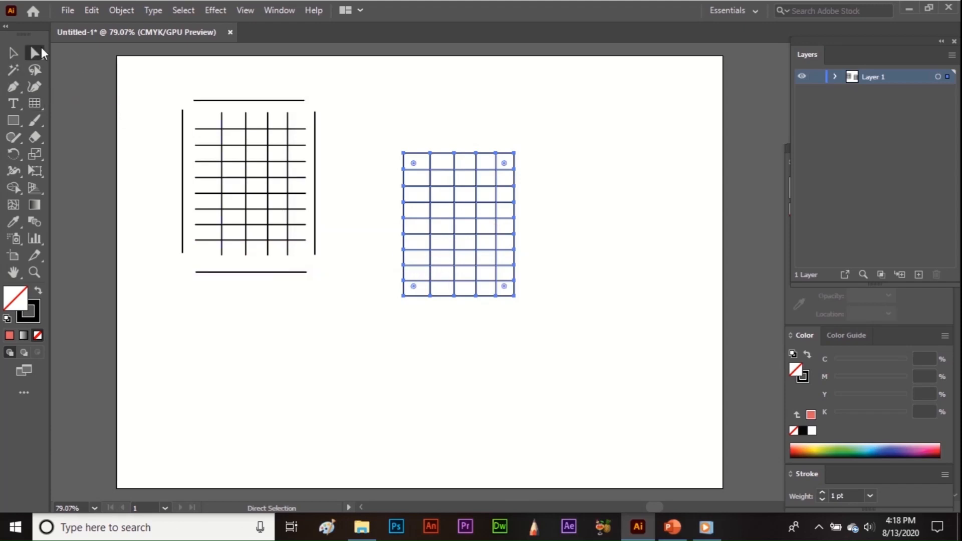
click(405, 154)
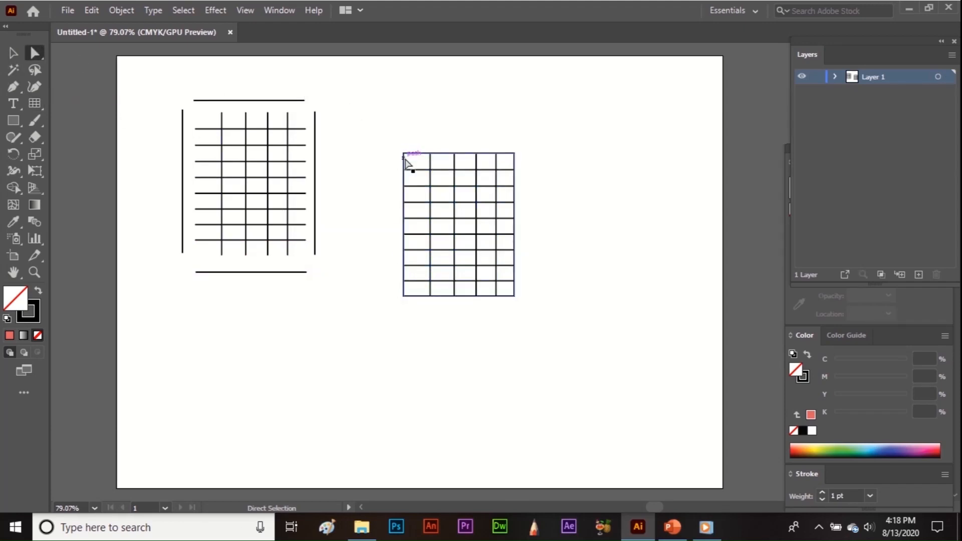
drag(406, 156, 387, 133)
drag(516, 154, 526, 132)
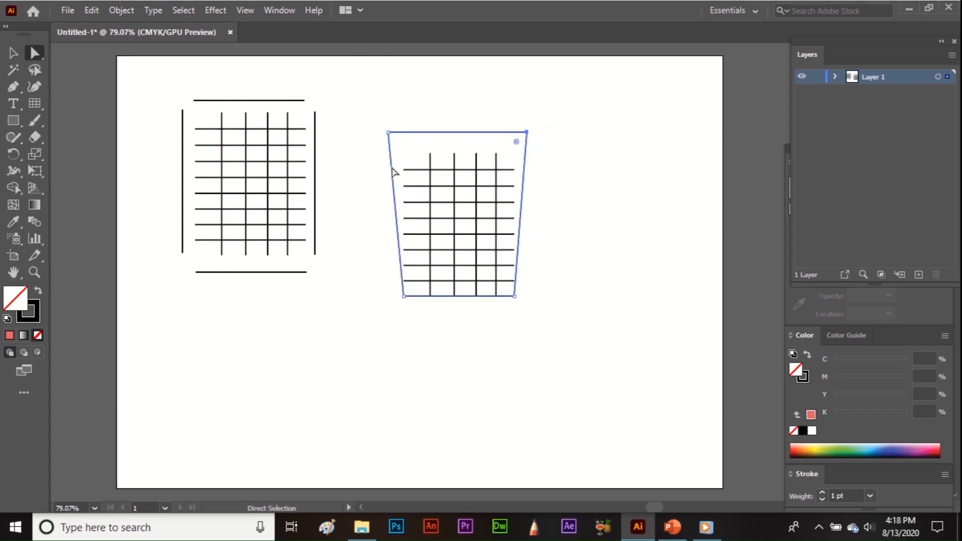
click(35, 104)
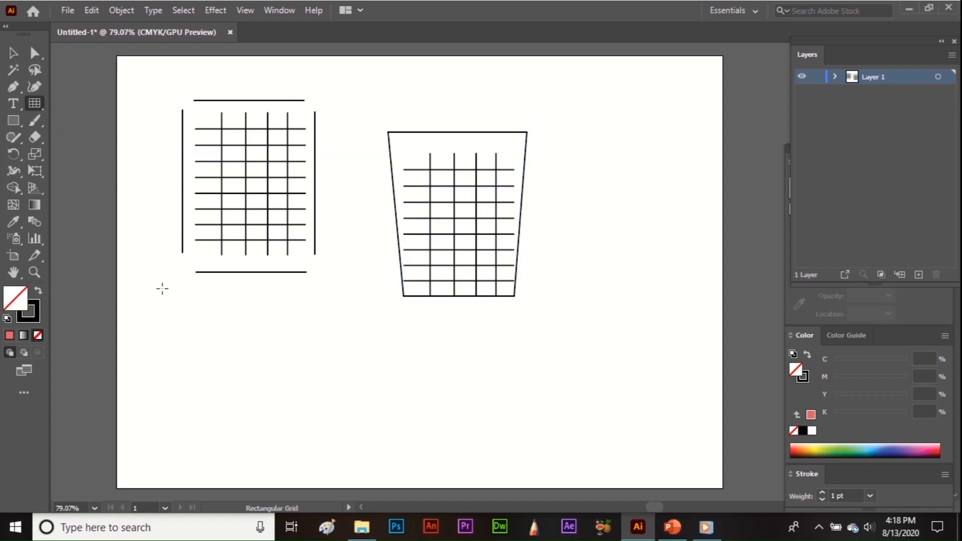
click(215, 340)
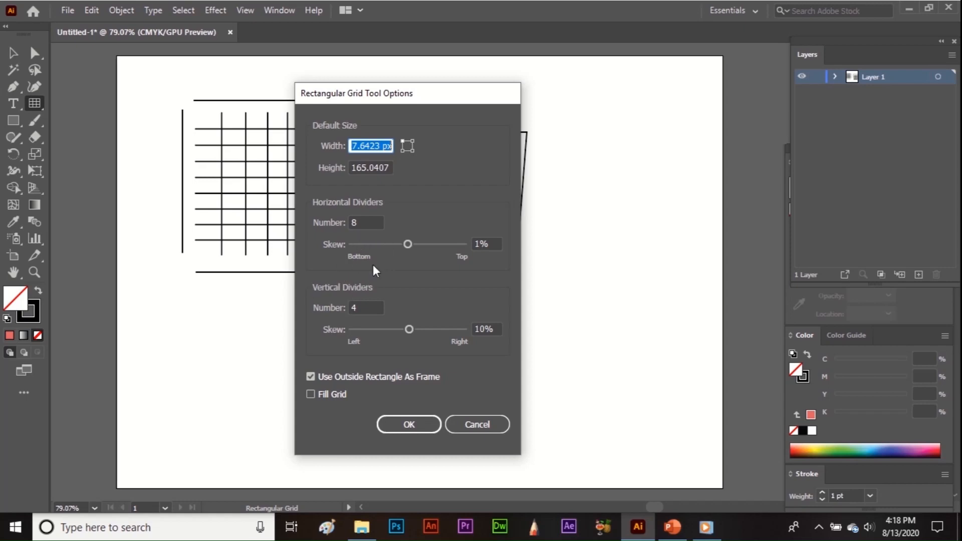
key(Return)
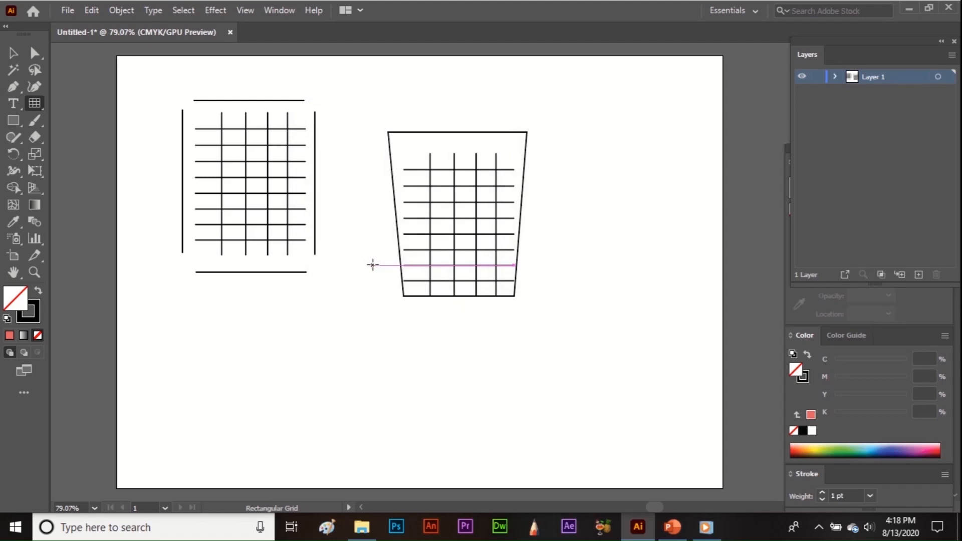
Set the fill colour to red in the Color Picker.
double_click(22, 300)
click(415, 252)
click(579, 218)
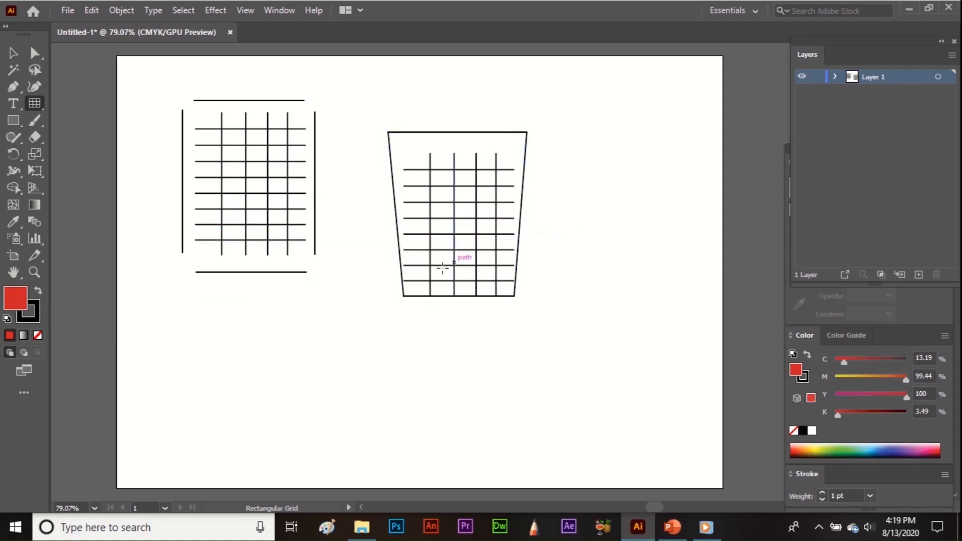
Create a grid below the others with Use Outside Rectangle As Frame disabled and Fill Grid enabled, and deselect it.
click(289, 393)
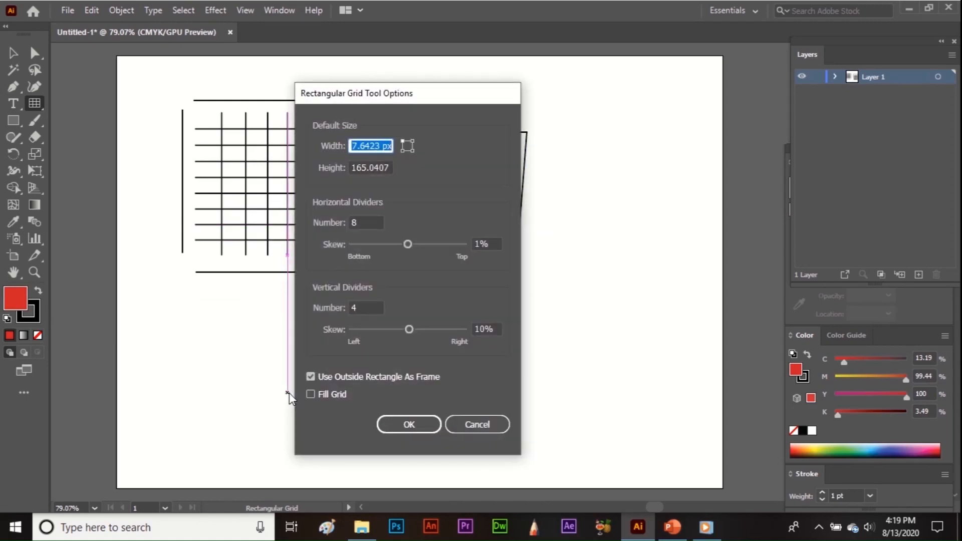
click(312, 376)
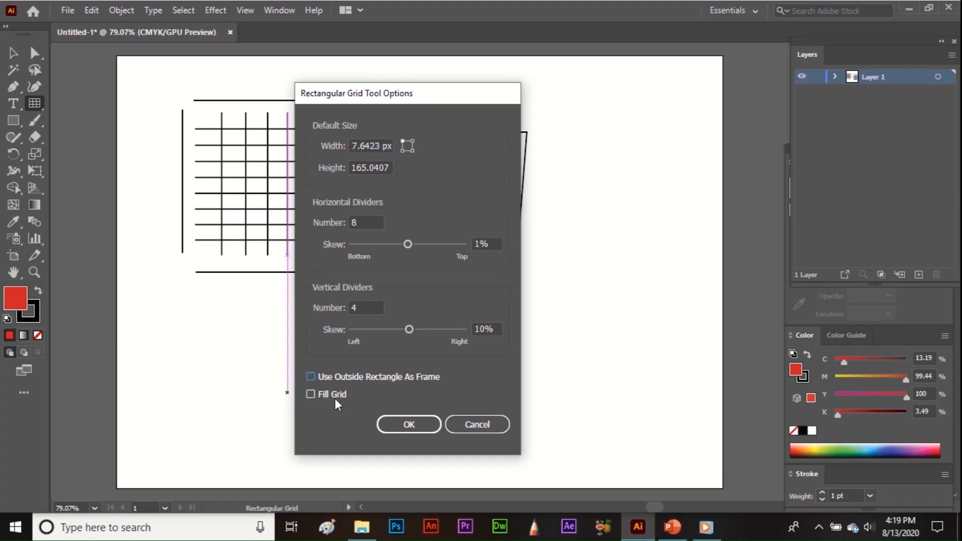
click(311, 394)
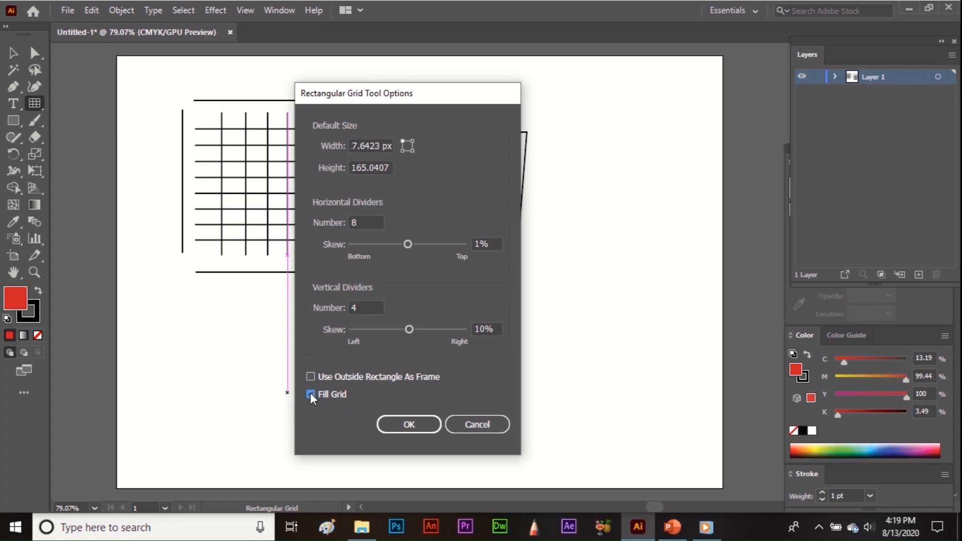
click(403, 424)
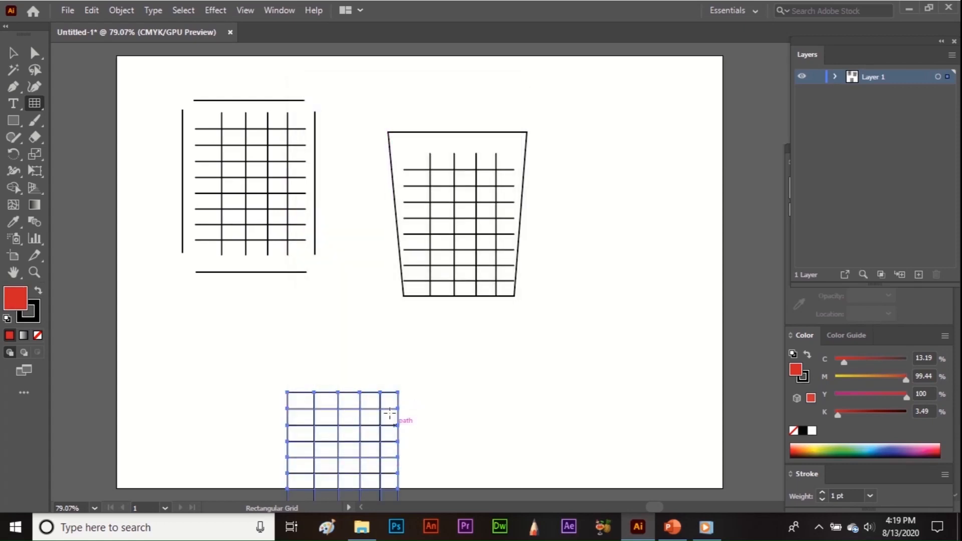
key(ctrl+shift+a)
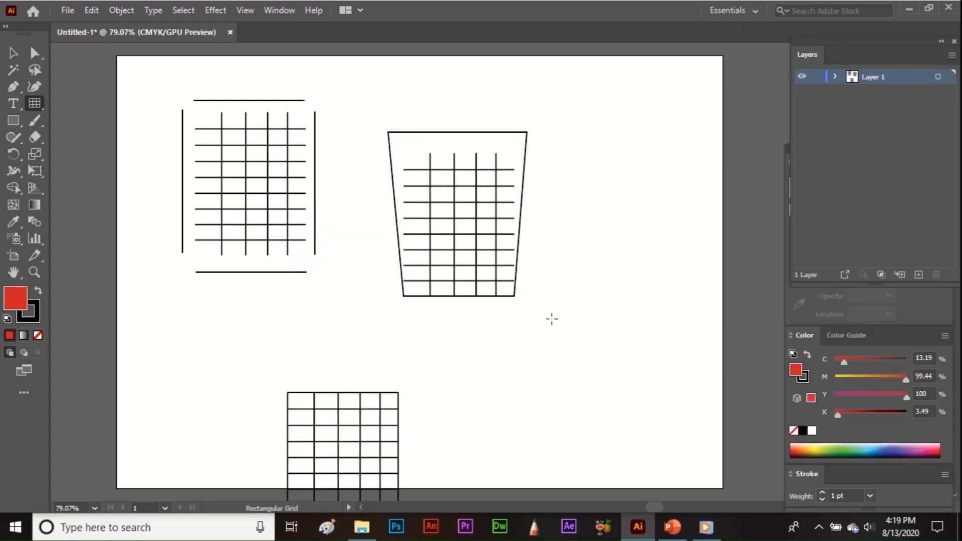
Create another grid in the lower empty area with both Use Outside Rectangle As Frame and Fill Grid enabled.
click(552, 318)
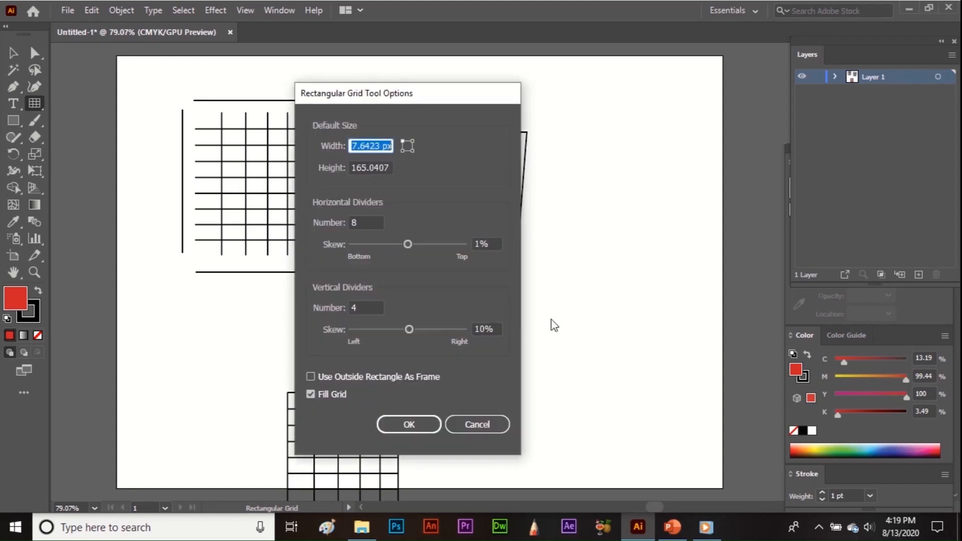
click(310, 377)
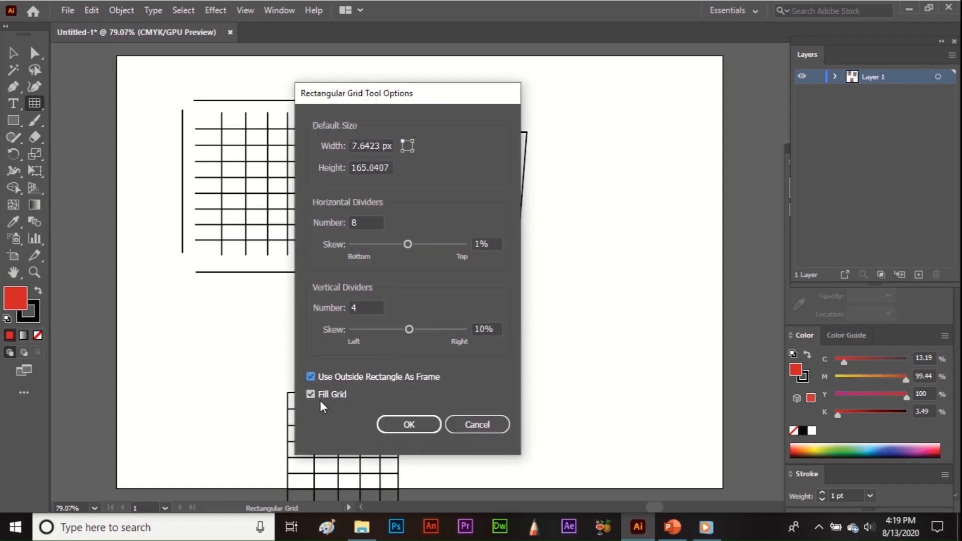
click(403, 424)
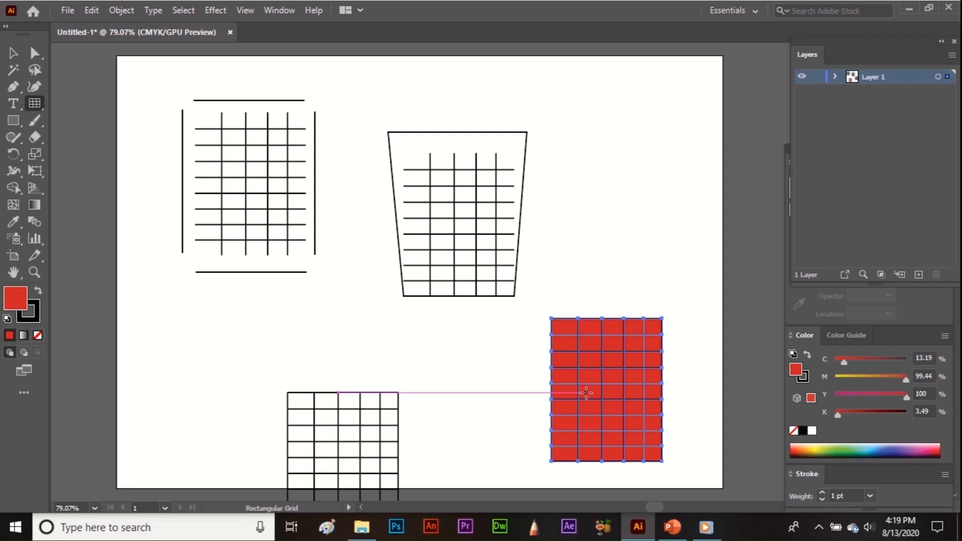
Select all the grids on the artboard with the Selection tool.
key(v)
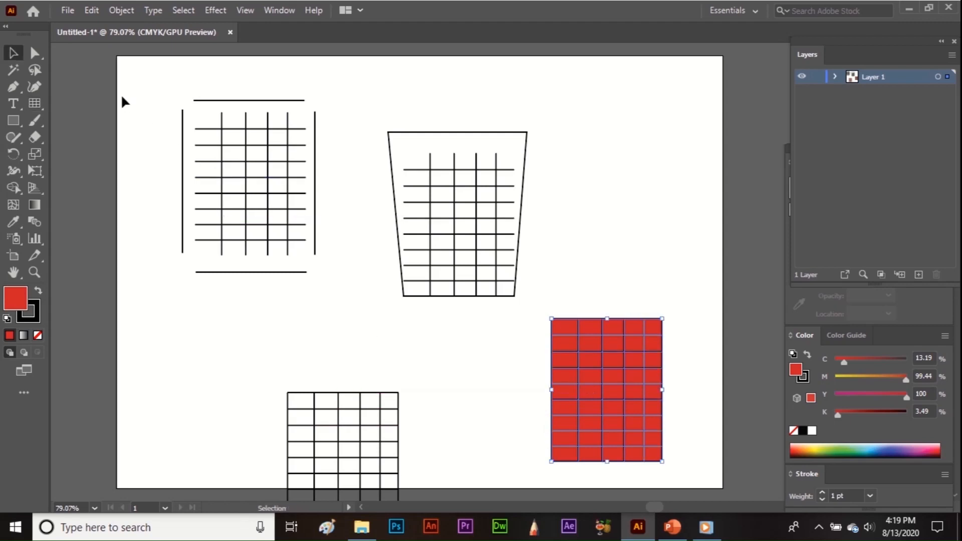
drag(122, 96, 662, 461)
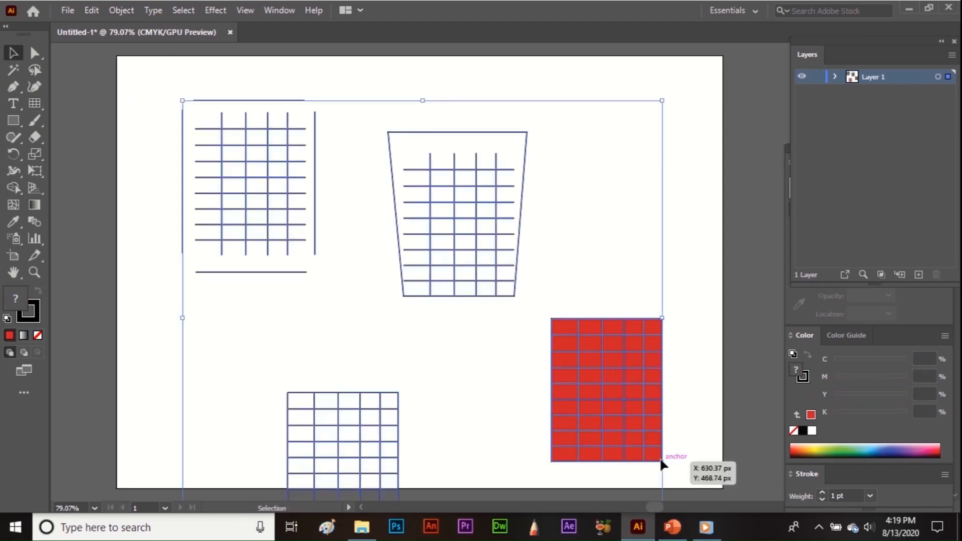